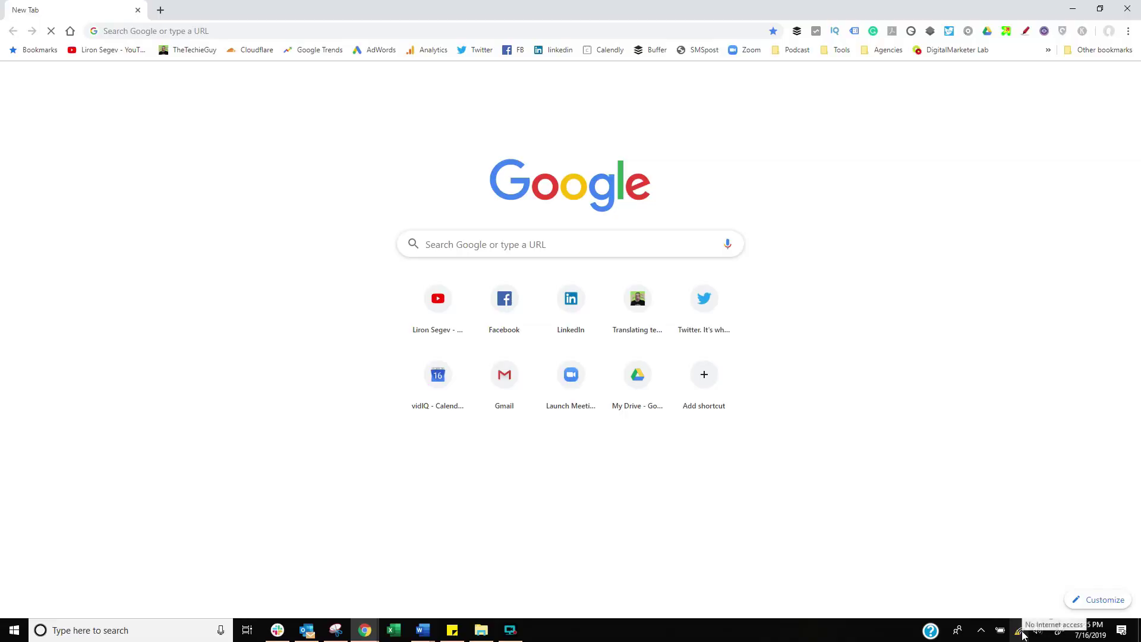
Check the current Wi-Fi, load tplinkwifi.net in Chrome and advance past Quick Setup Start.
click(1021, 631)
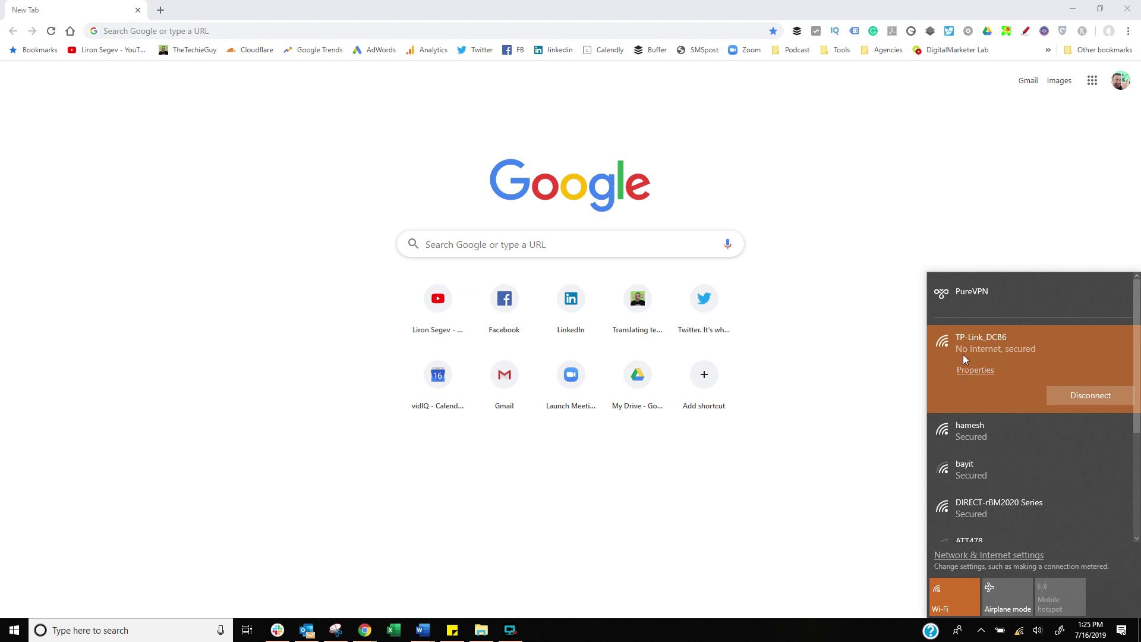
click(246, 25)
text(tp)
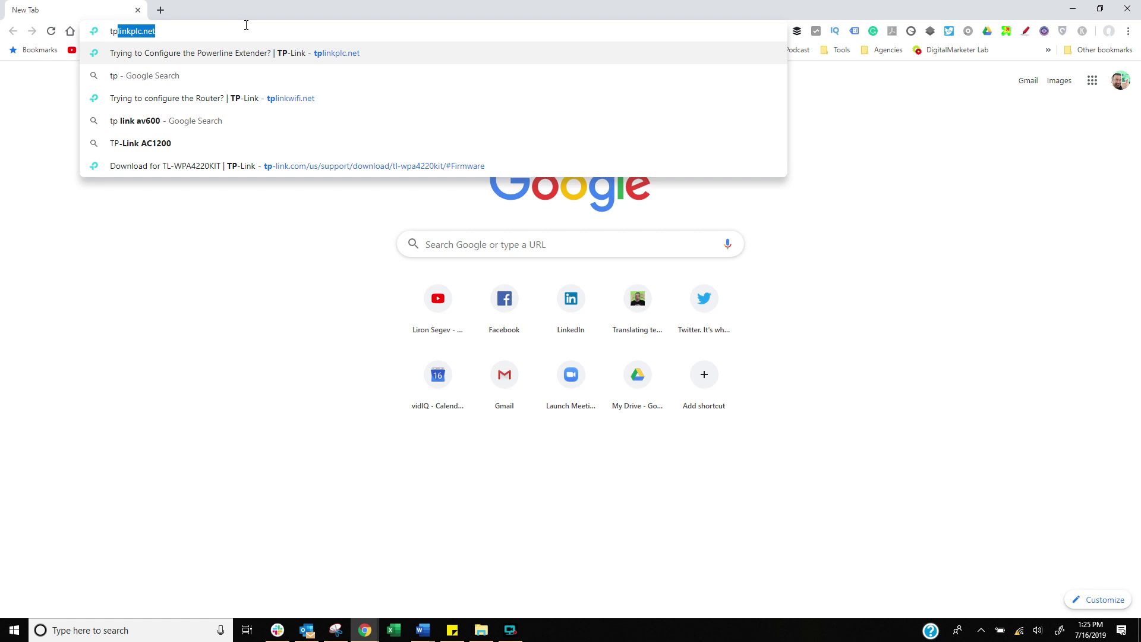
key(Down)
key(Down)
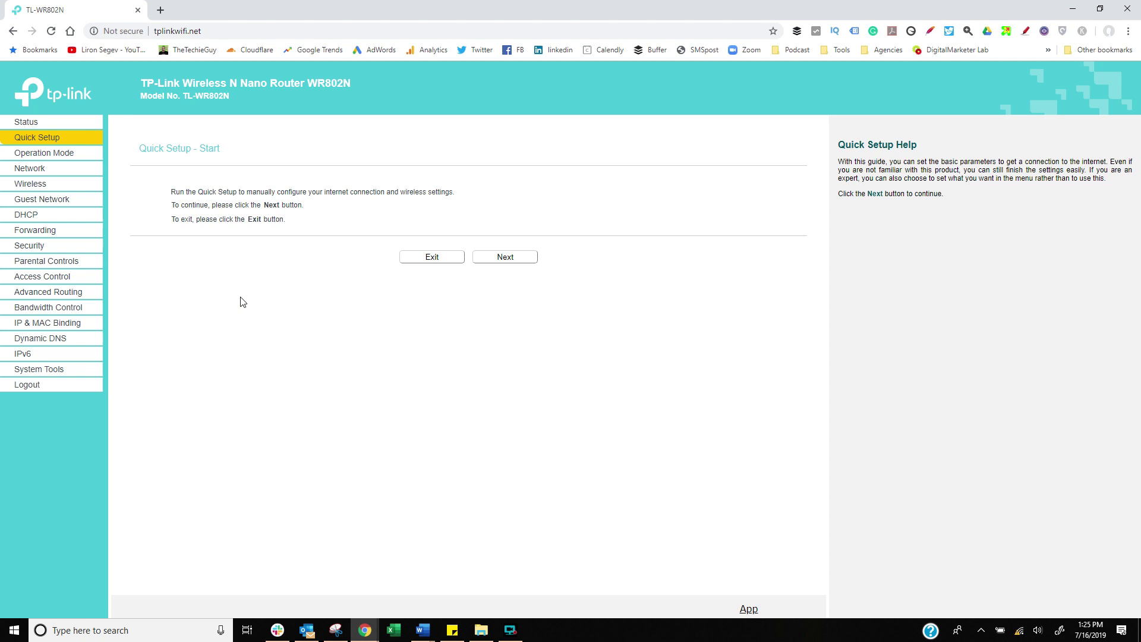
click(496, 257)
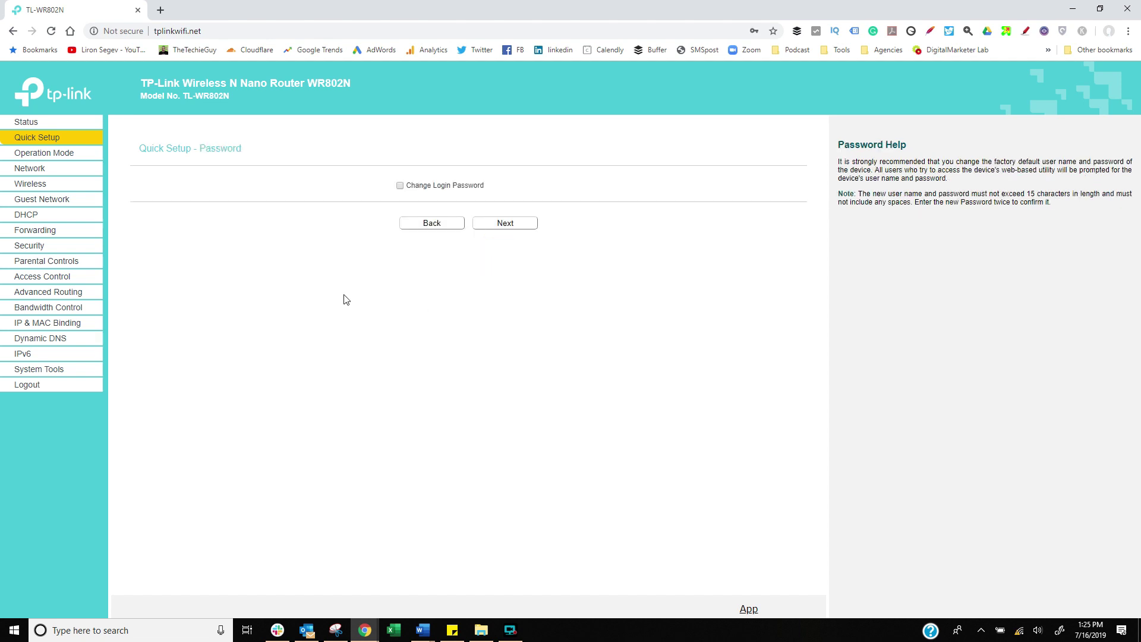
Leave the router login password unchanged and continue to Operation Mode.
click(400, 186)
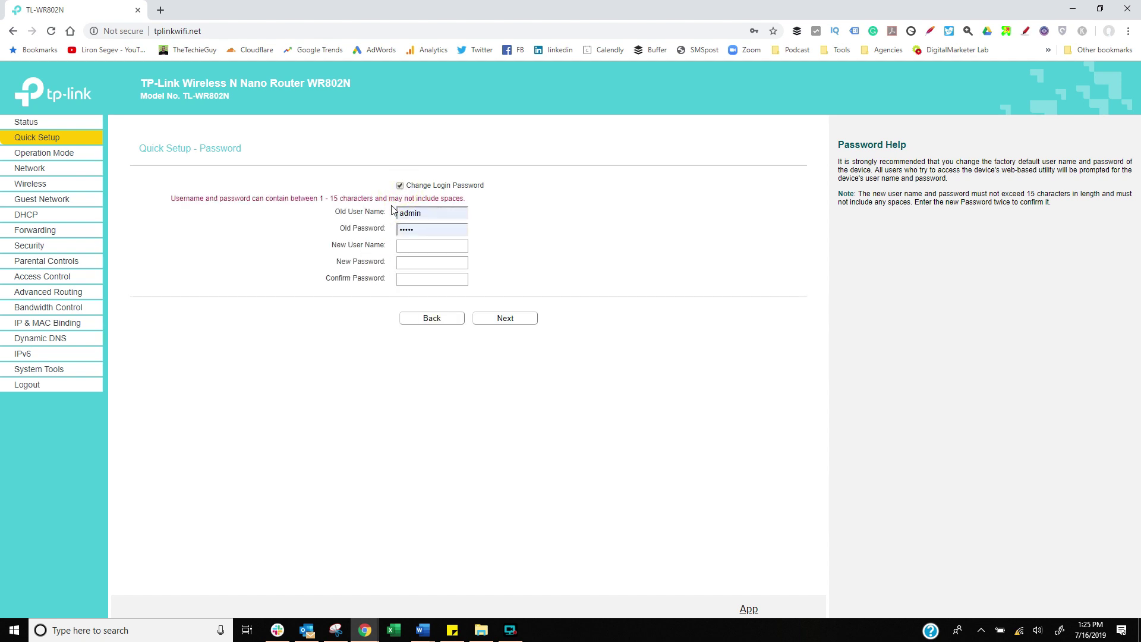
click(399, 187)
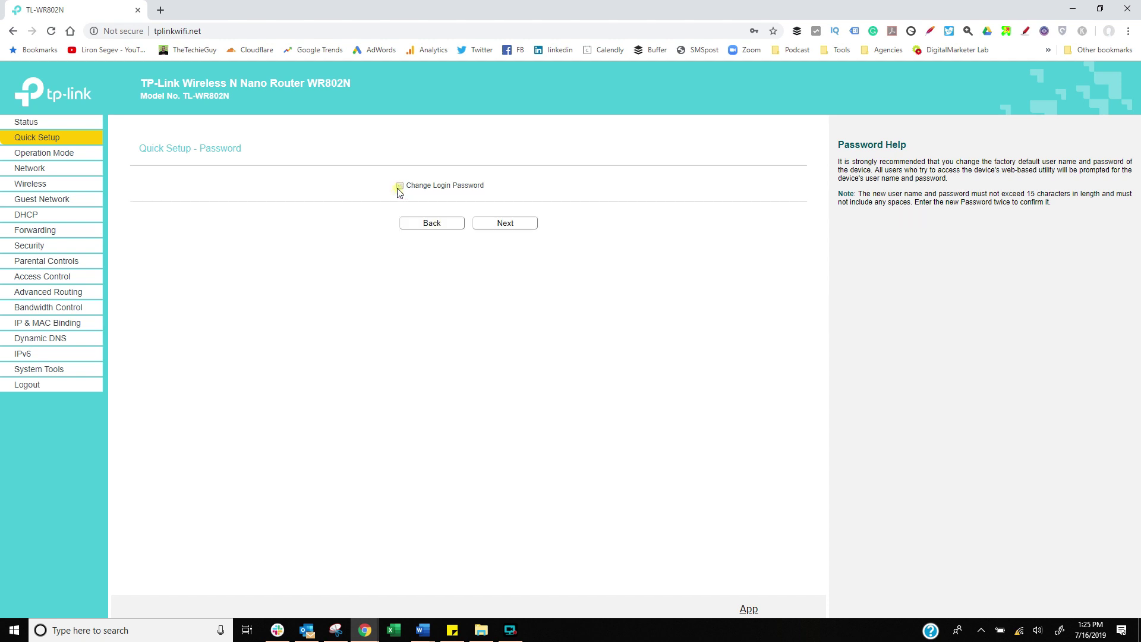
click(501, 226)
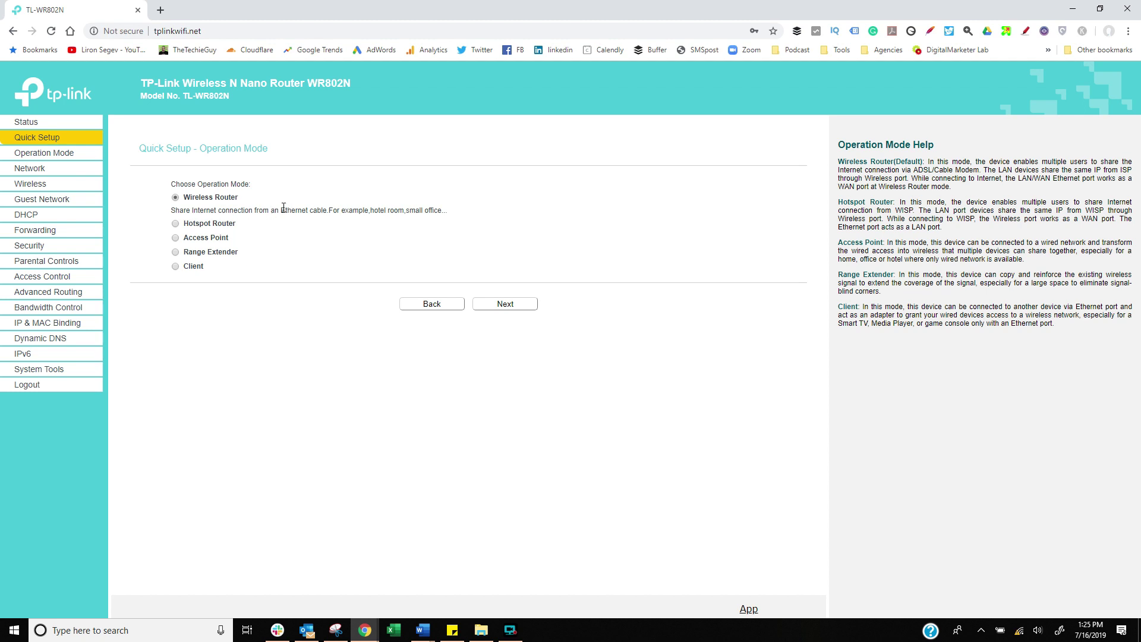
Compare the operation modes, choose Hotspot Router, and accept Dynamic IP to scan for access points.
drag(316, 208, 324, 209)
click(176, 223)
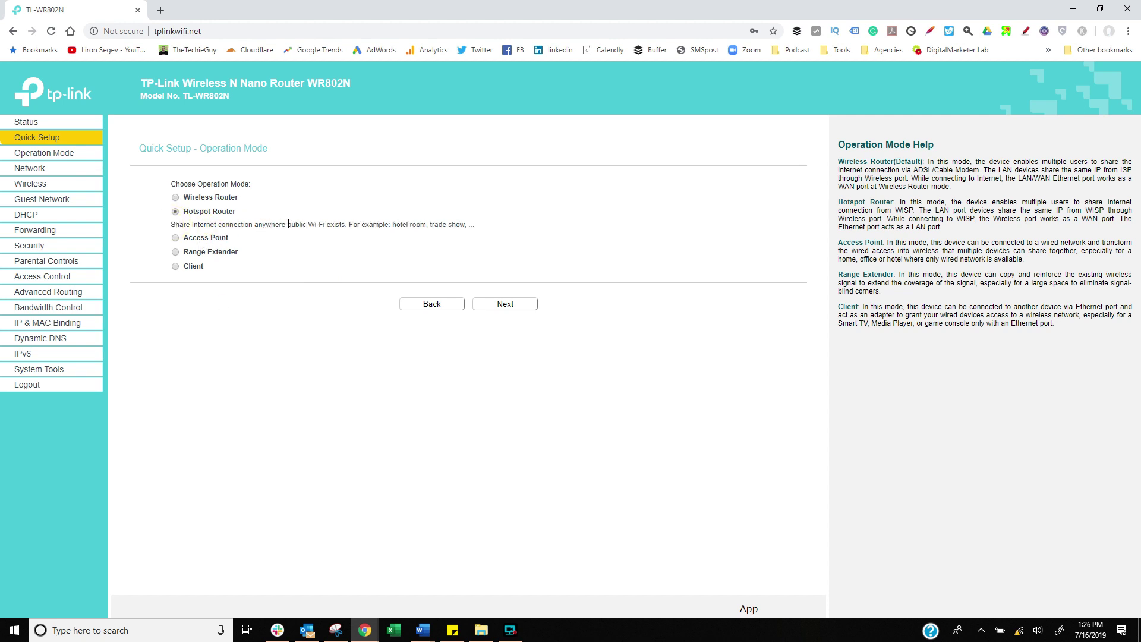
drag(309, 225, 338, 225)
click(176, 238)
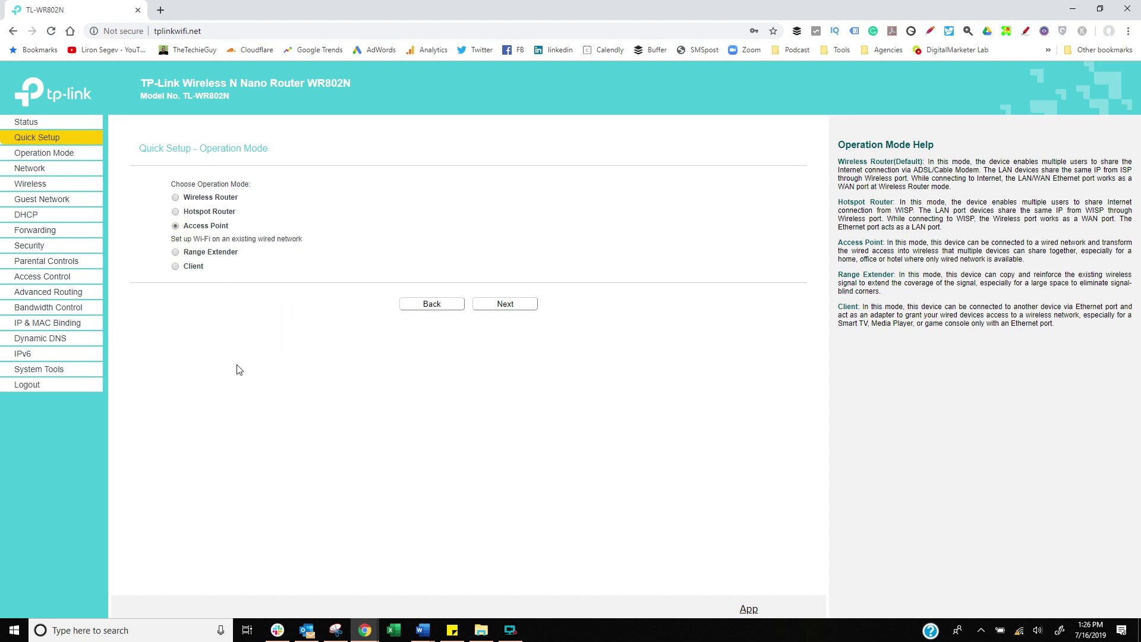
click(176, 252)
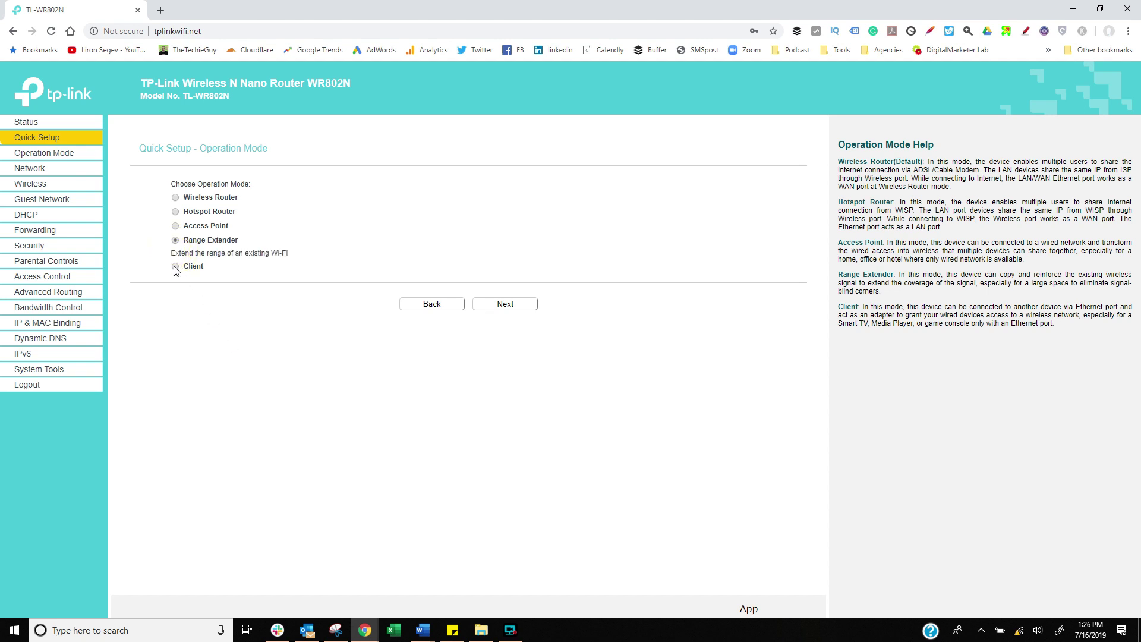
click(175, 266)
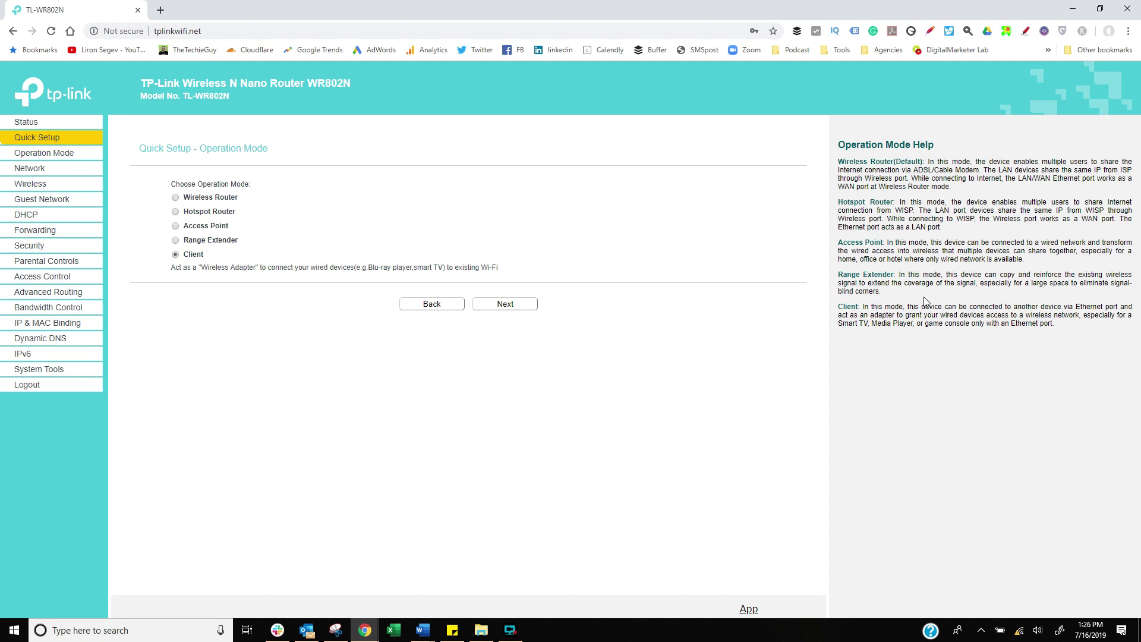
click(175, 198)
click(176, 224)
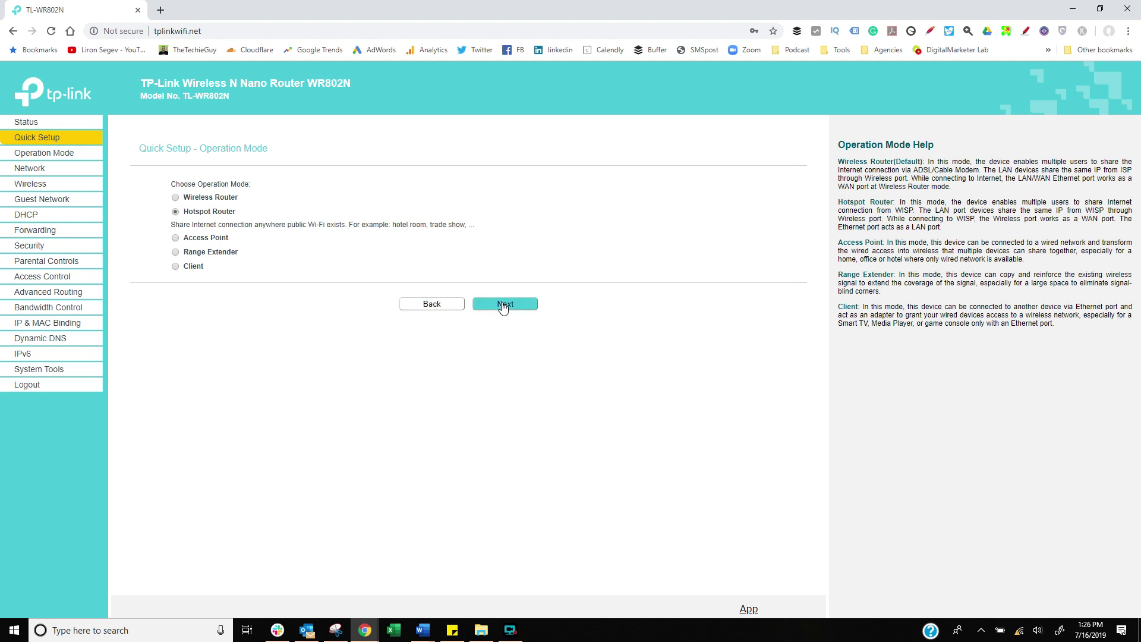
click(502, 303)
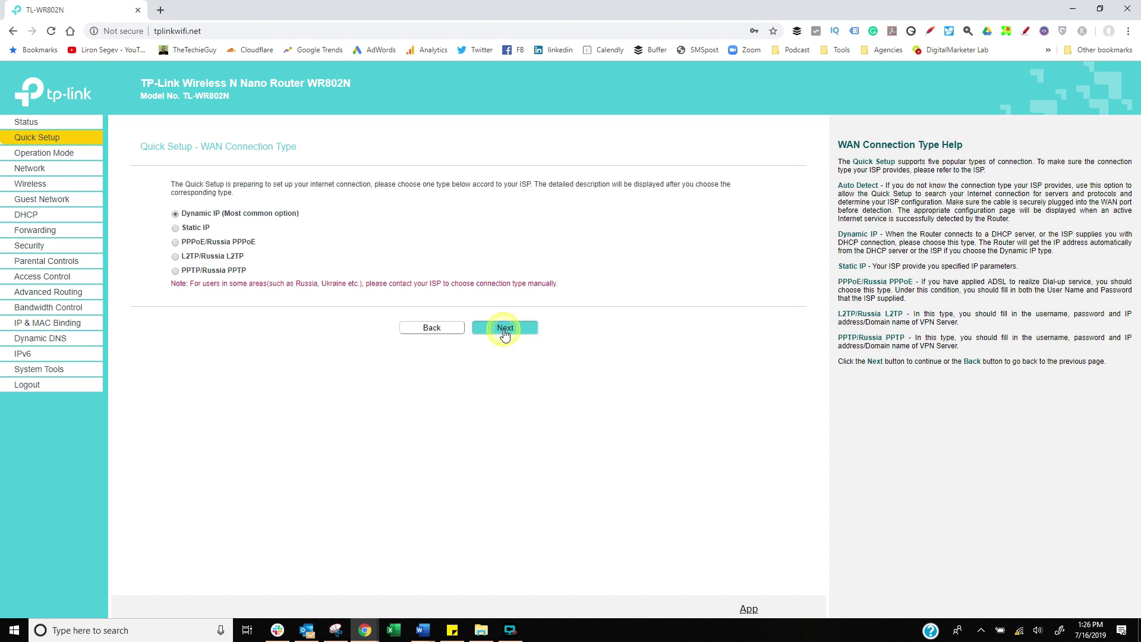
click(504, 333)
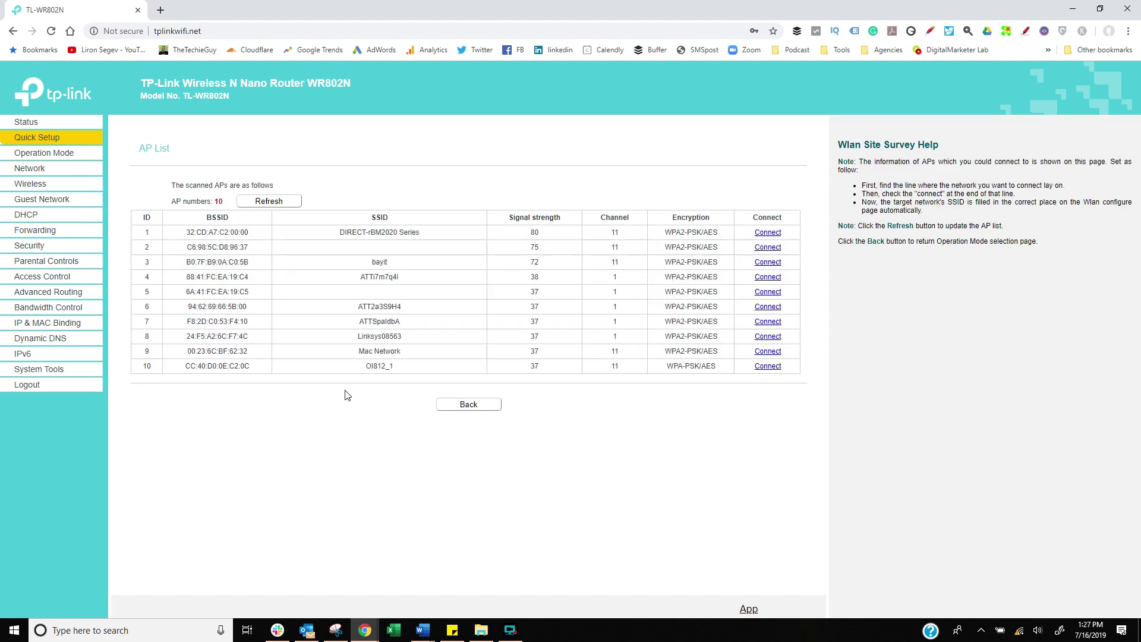
Bridge the hotspot to bayit and keep SSID TP-Link_DCB6 with WPA2-PSK for review.
click(767, 263)
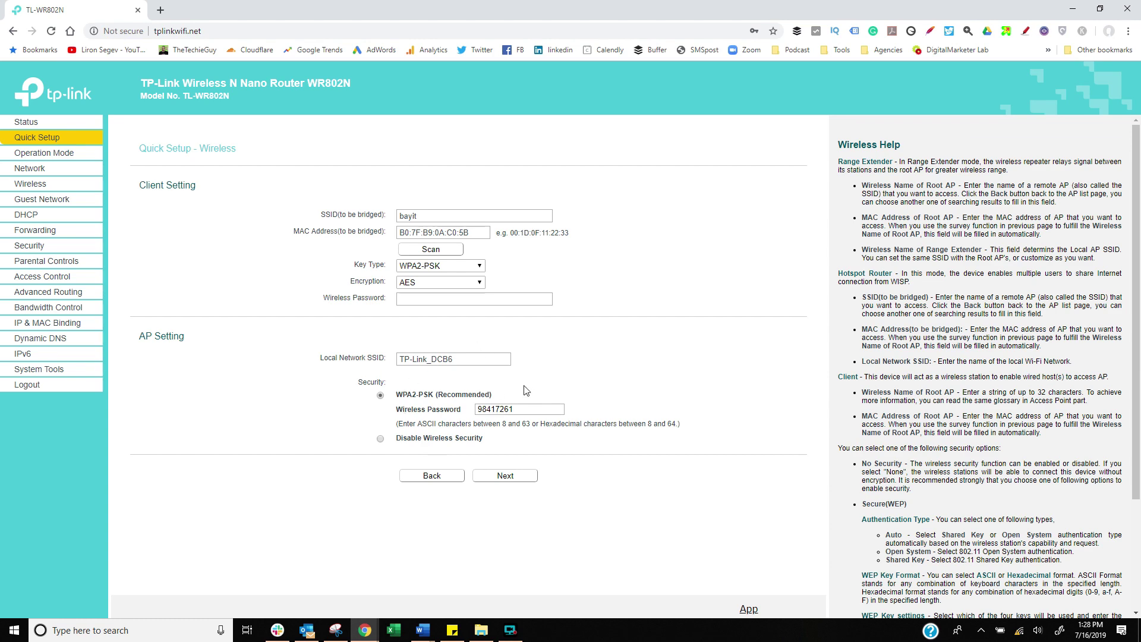
click(505, 476)
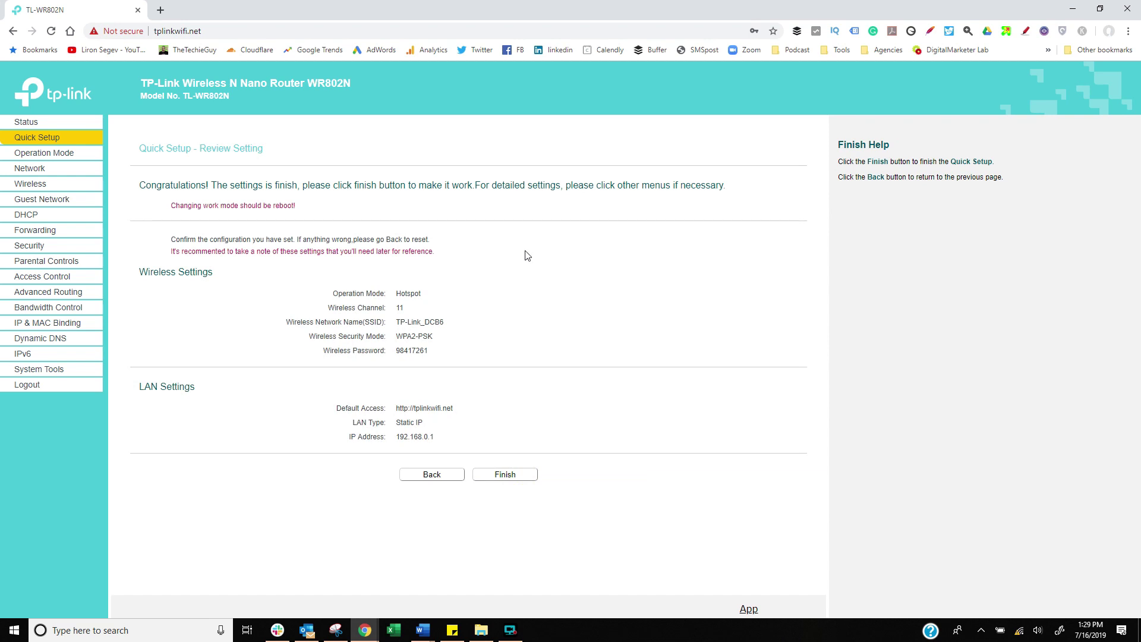
Apply the Hotspot settings to reboot, then test browsing on Twitter, TheTechieGuy and YouTube.
click(505, 475)
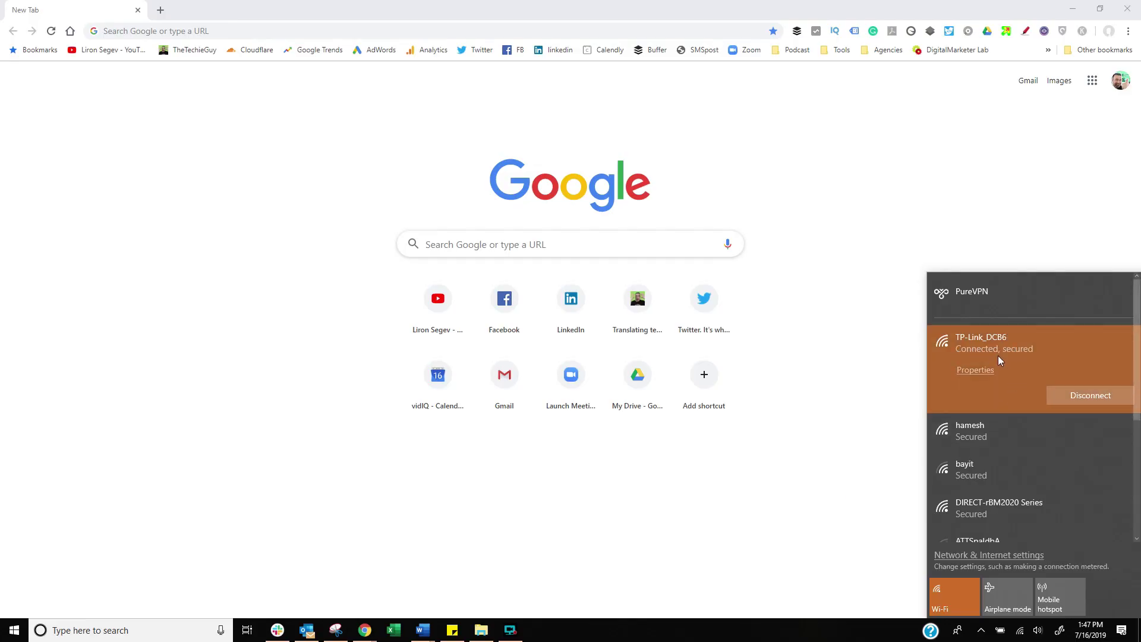
click(482, 50)
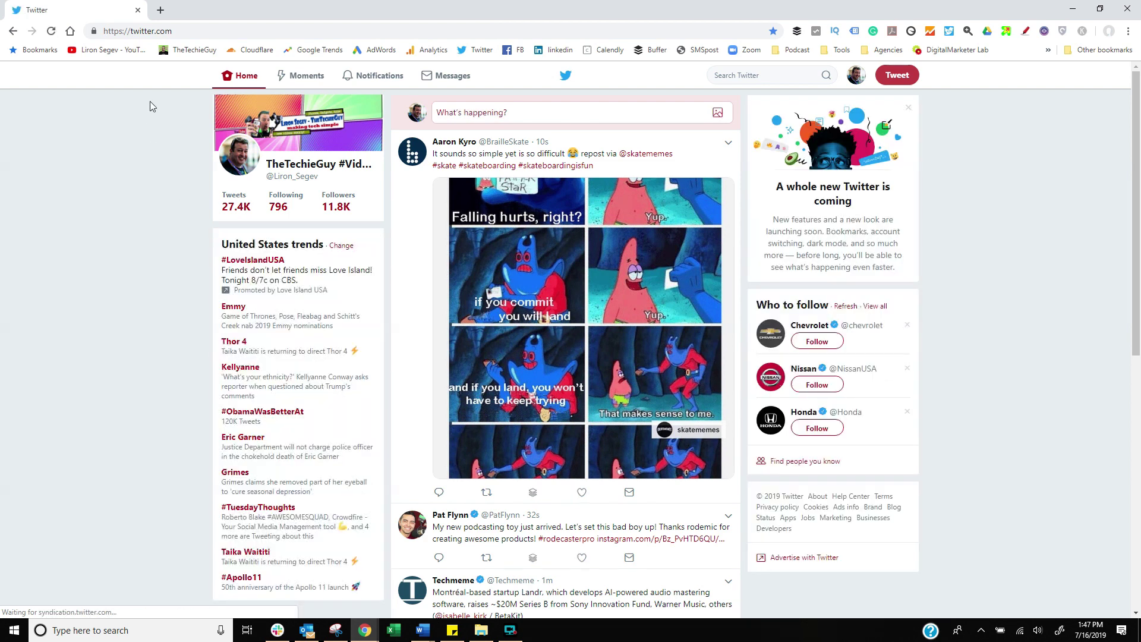
click(179, 53)
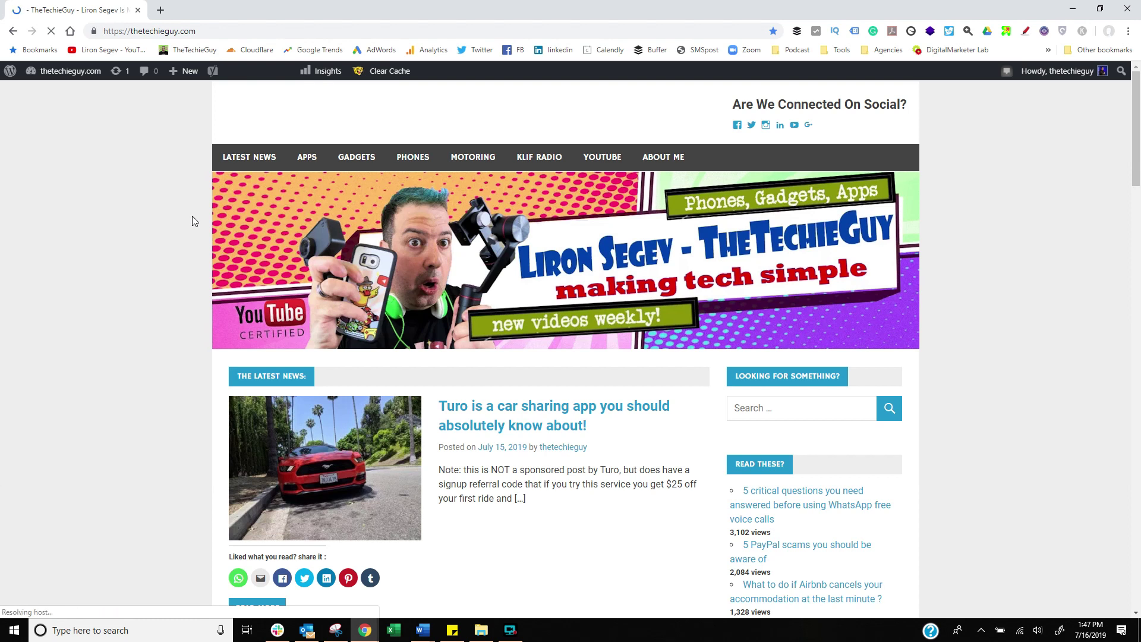
click(123, 52)
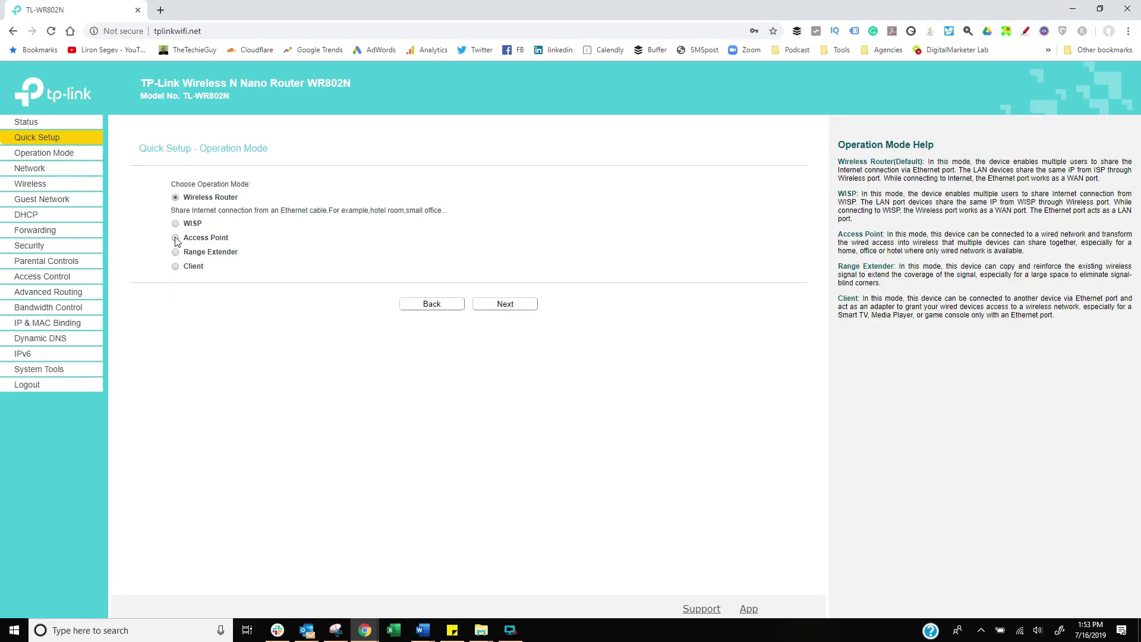
Switch Quick Setup to Access Point mode with SSID TP-Link_DCB6, review it, then test YouTube.
click(176, 237)
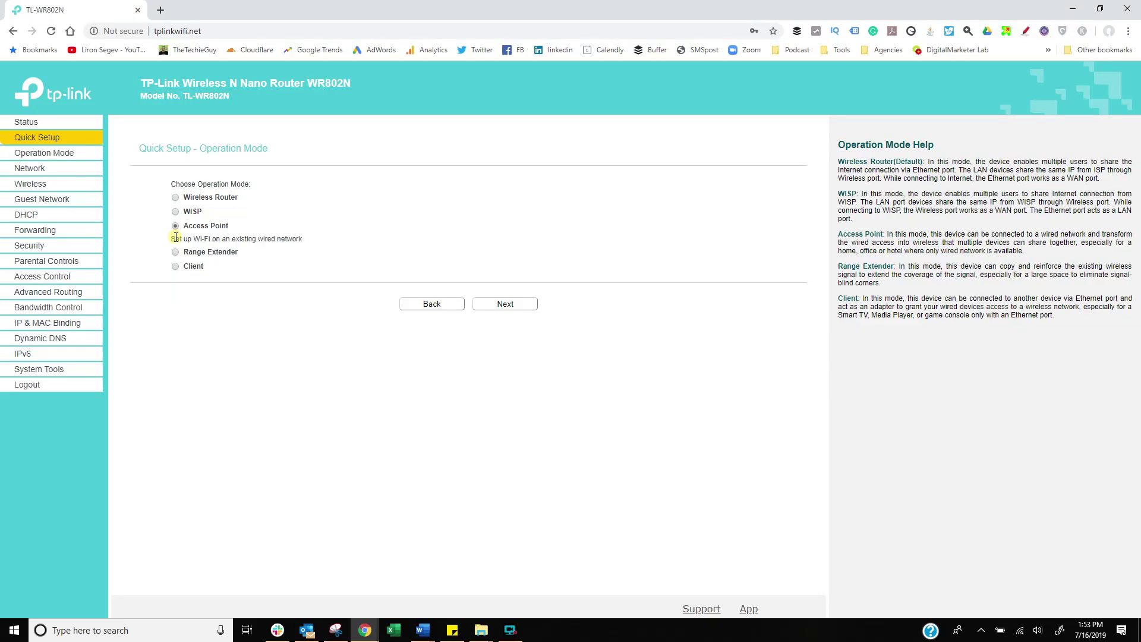
click(500, 304)
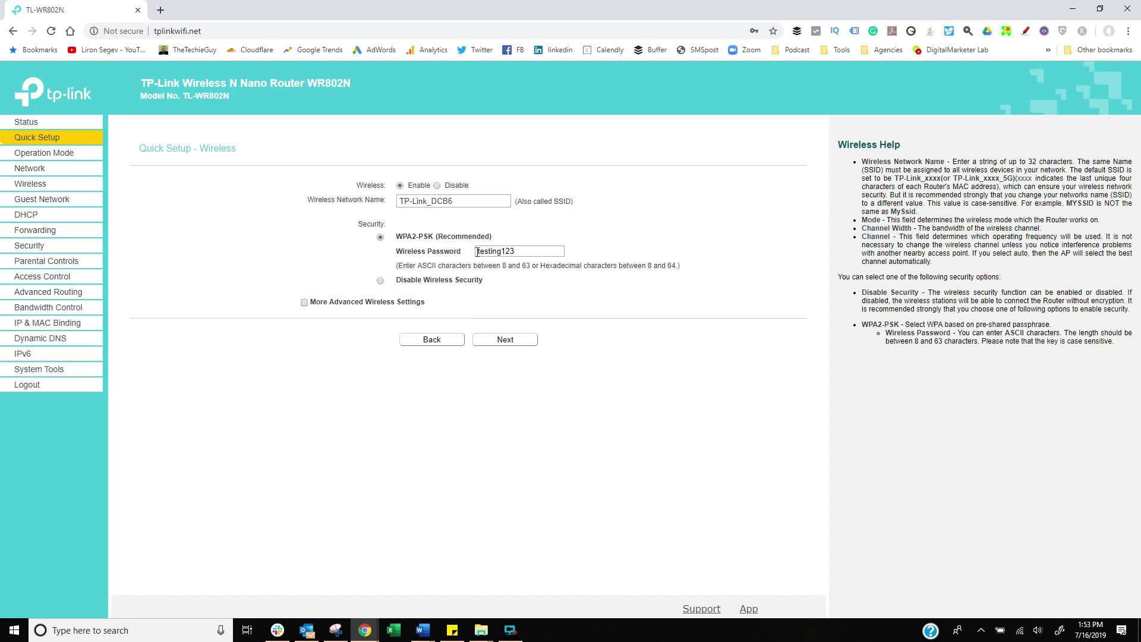
key(Return)
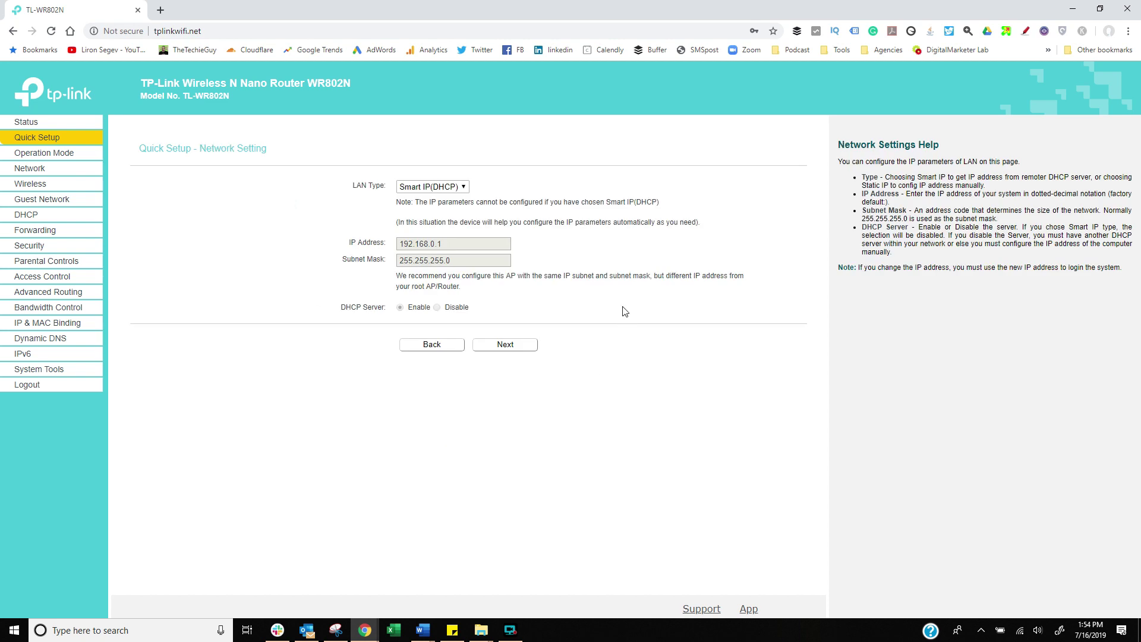
click(514, 349)
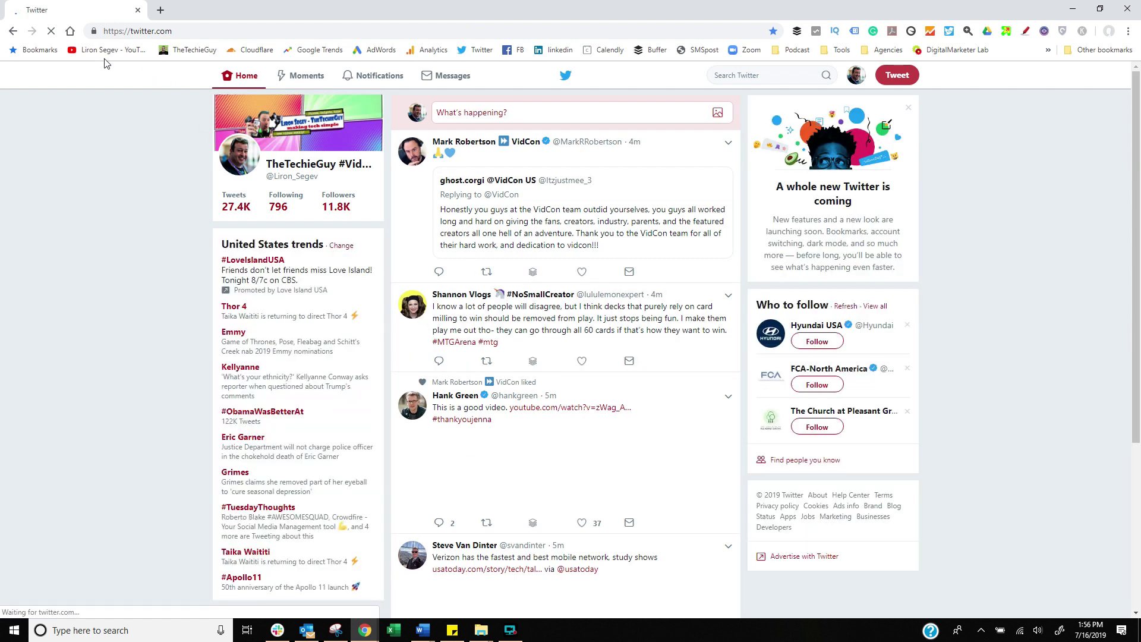
click(101, 51)
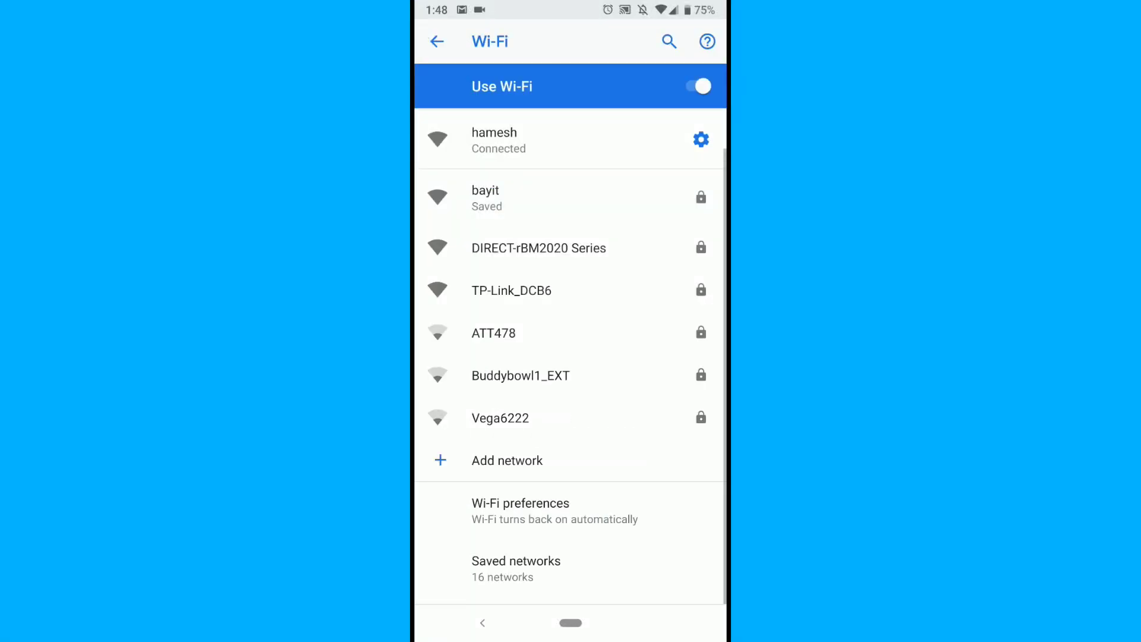
Enter the Wi-Fi password for TP-Link_DCB6 and connect, then switch to Wifi Analyser.
click(511, 290)
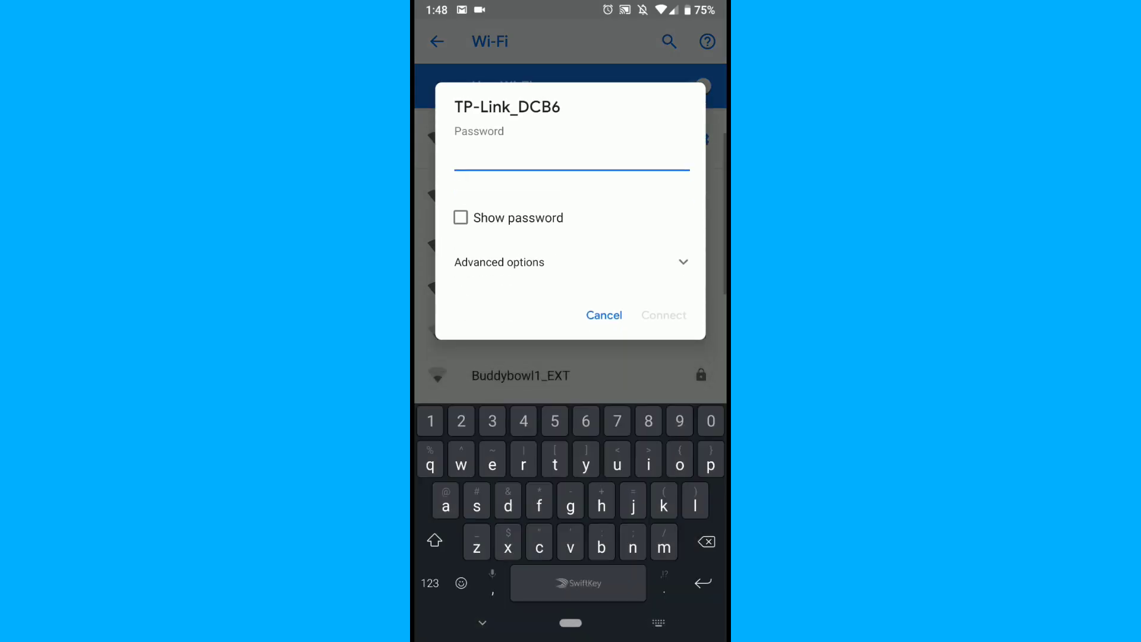
text(tetting123)
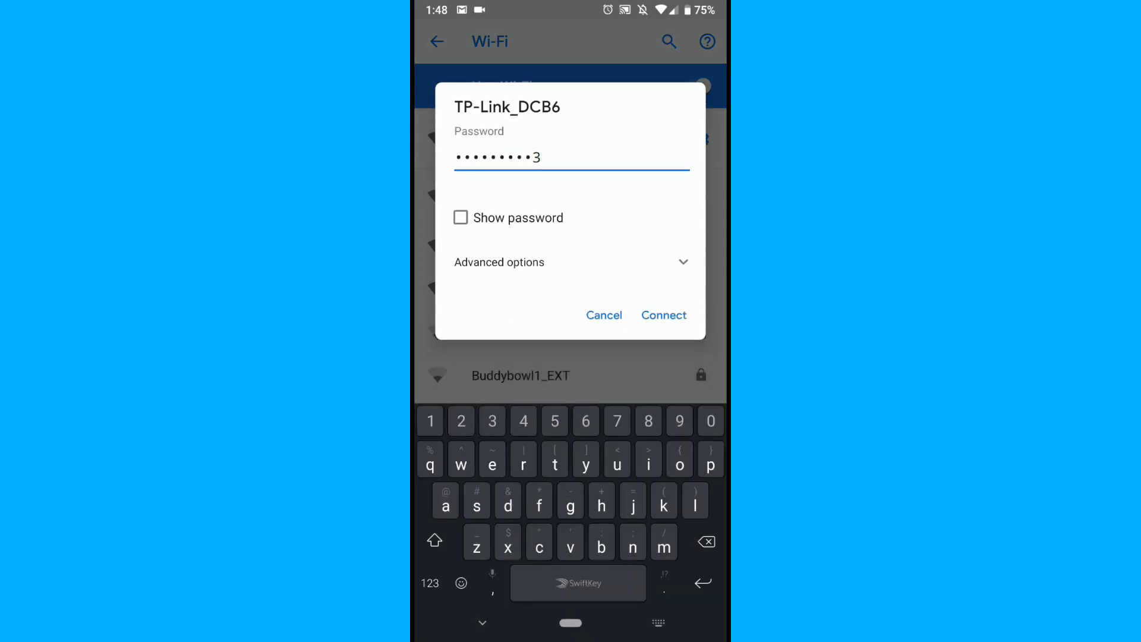
click(664, 315)
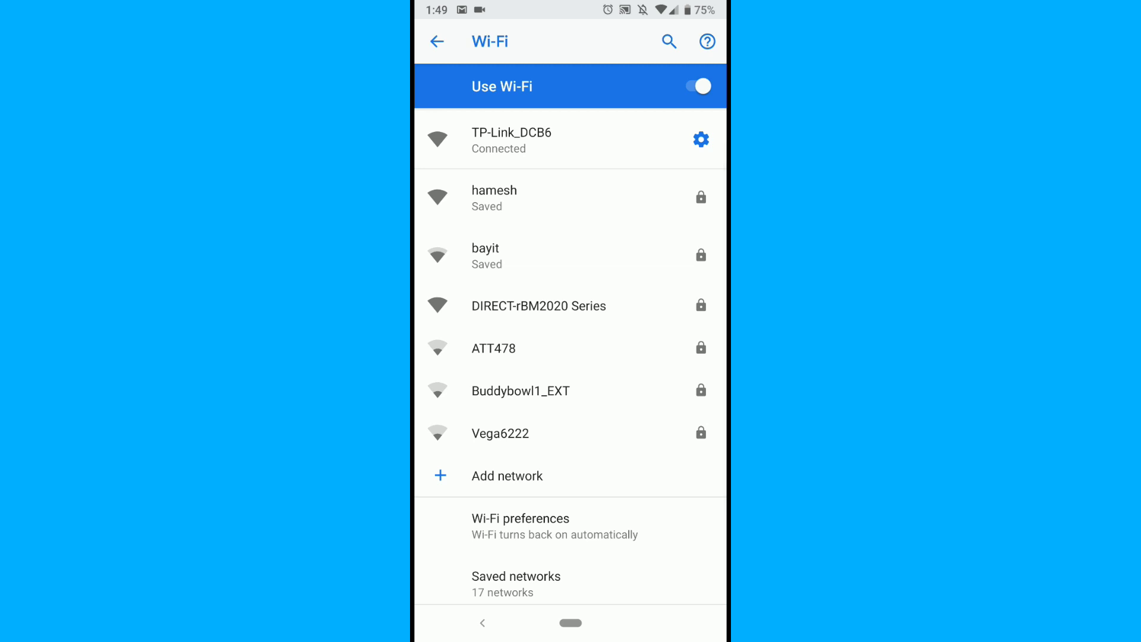
drag(571, 623, 571, 452)
click(434, 237)
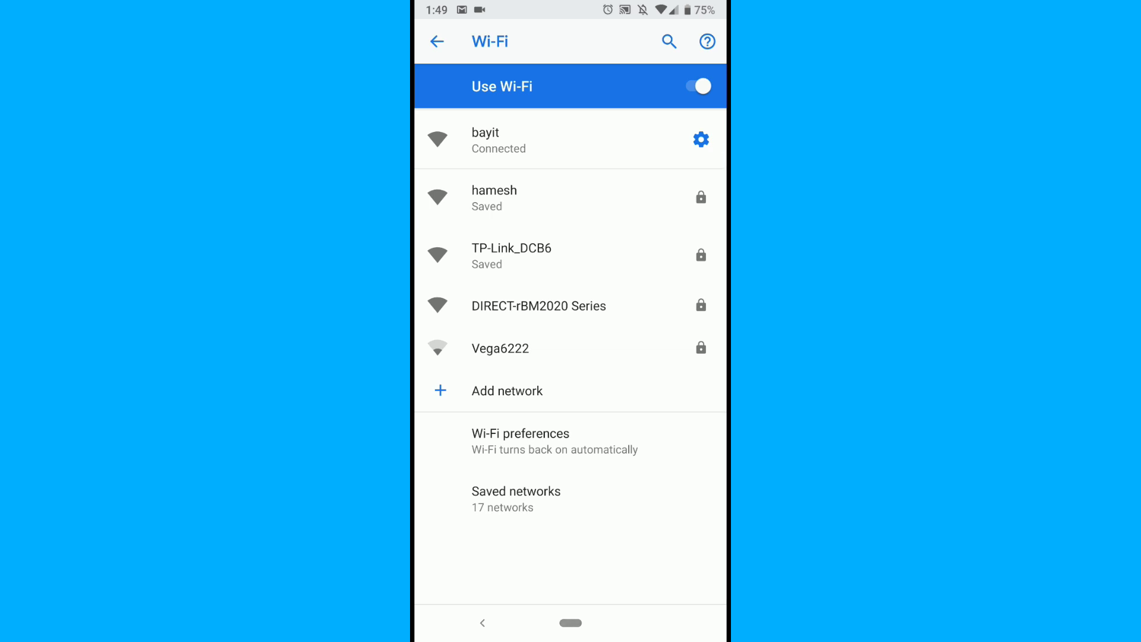
Read the current signal strength, about -60 dBm, in Wifi Analyser.
drag(571, 623, 570, 452)
drag(487, 238, 654, 238)
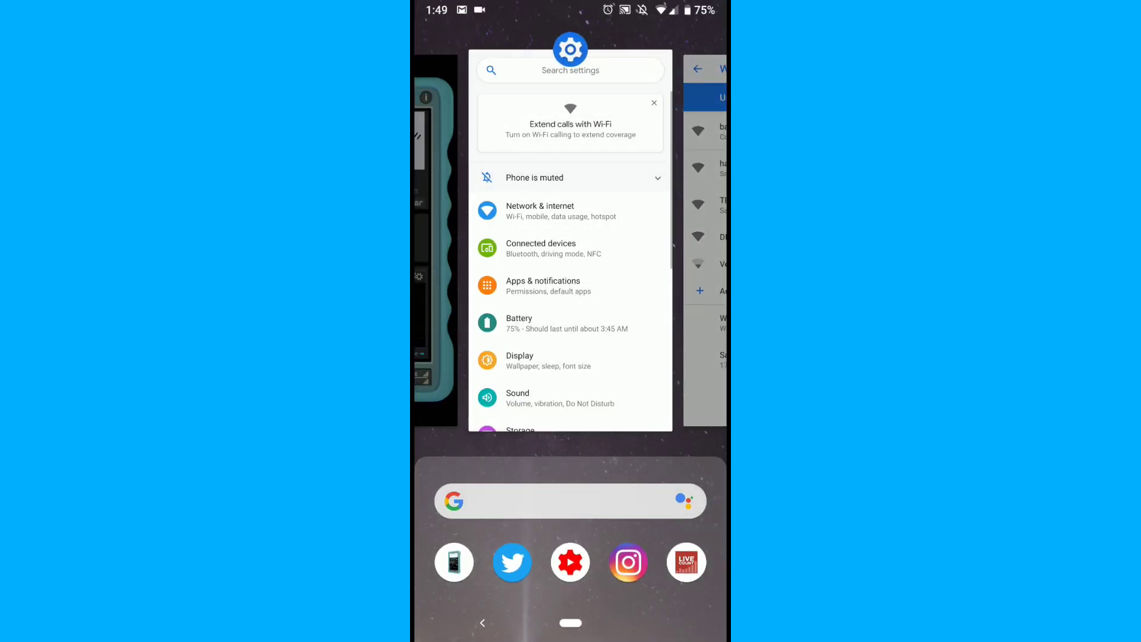
click(436, 238)
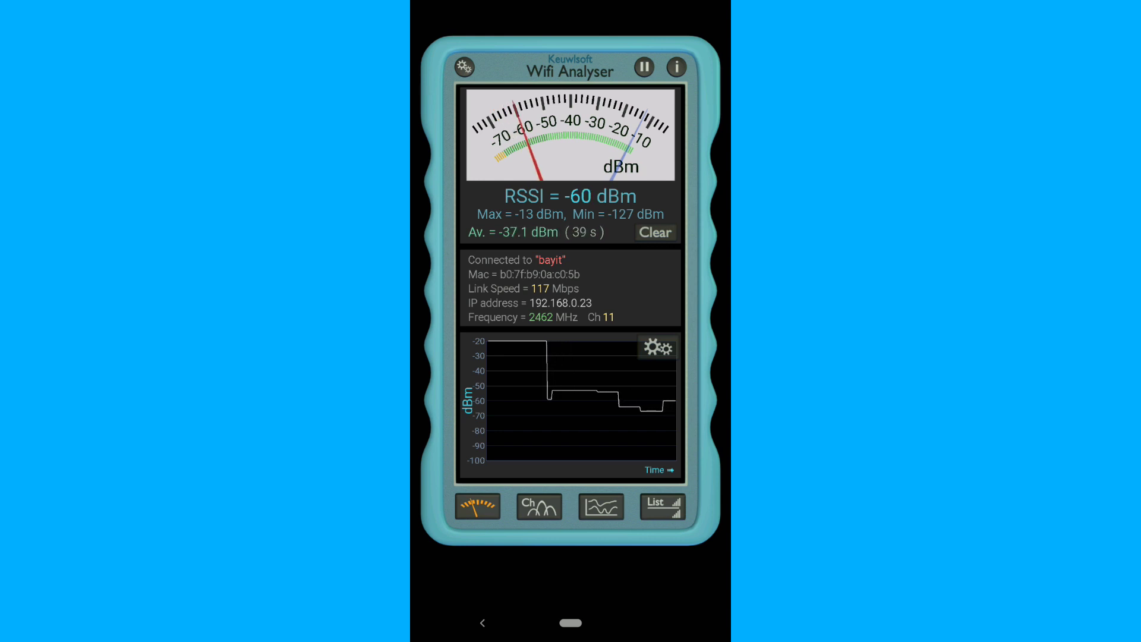
Connect the phone to TP-Link_DCB6 and confirm RSSI -15 dBm on channel 11 in Wifi Analyser.
drag(571, 623, 571, 416)
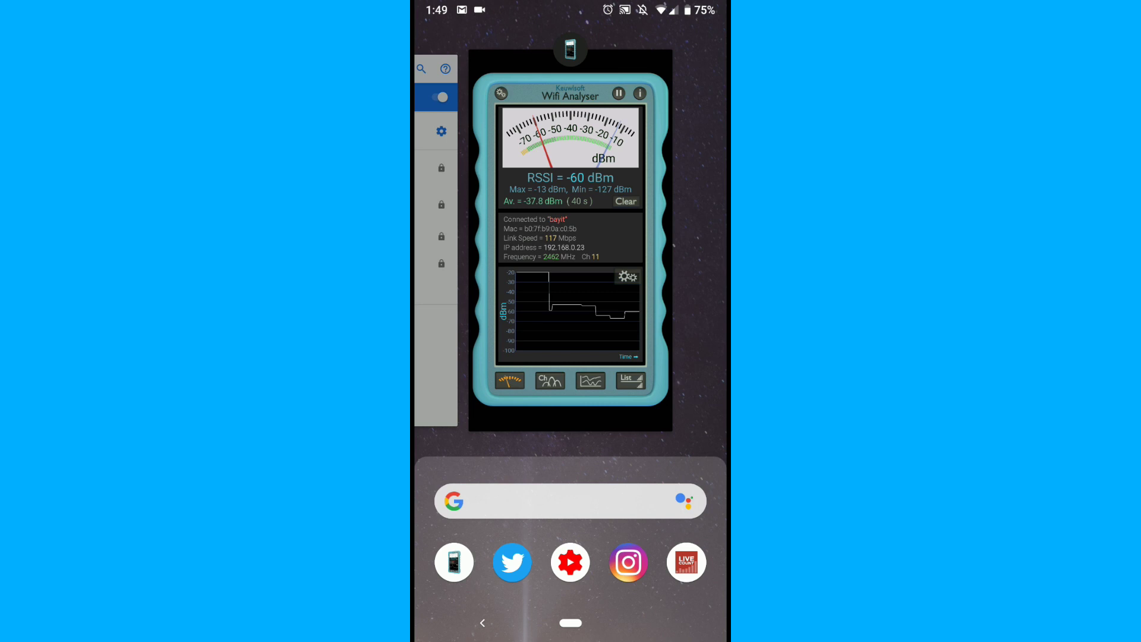
click(437, 237)
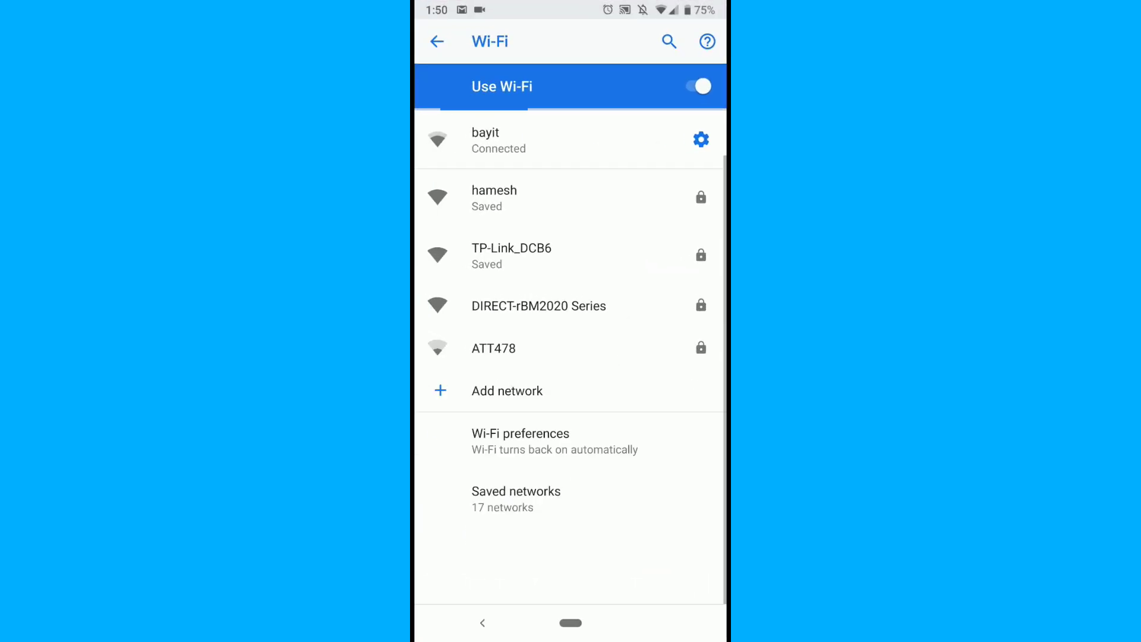
click(511, 255)
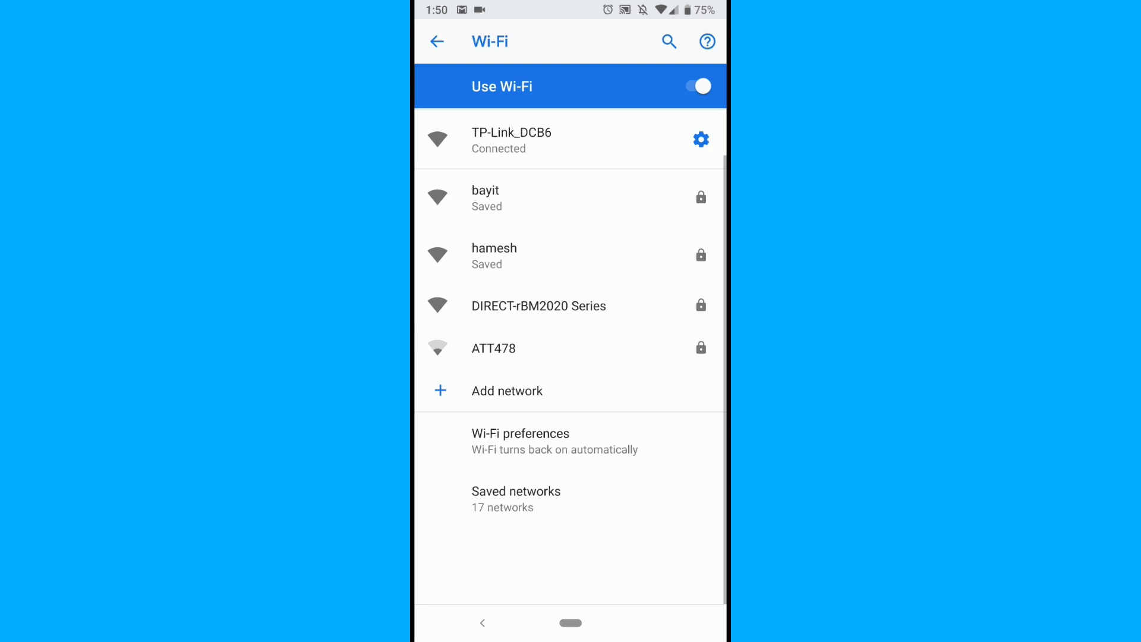
drag(571, 623, 570, 416)
drag(476, 298, 654, 297)
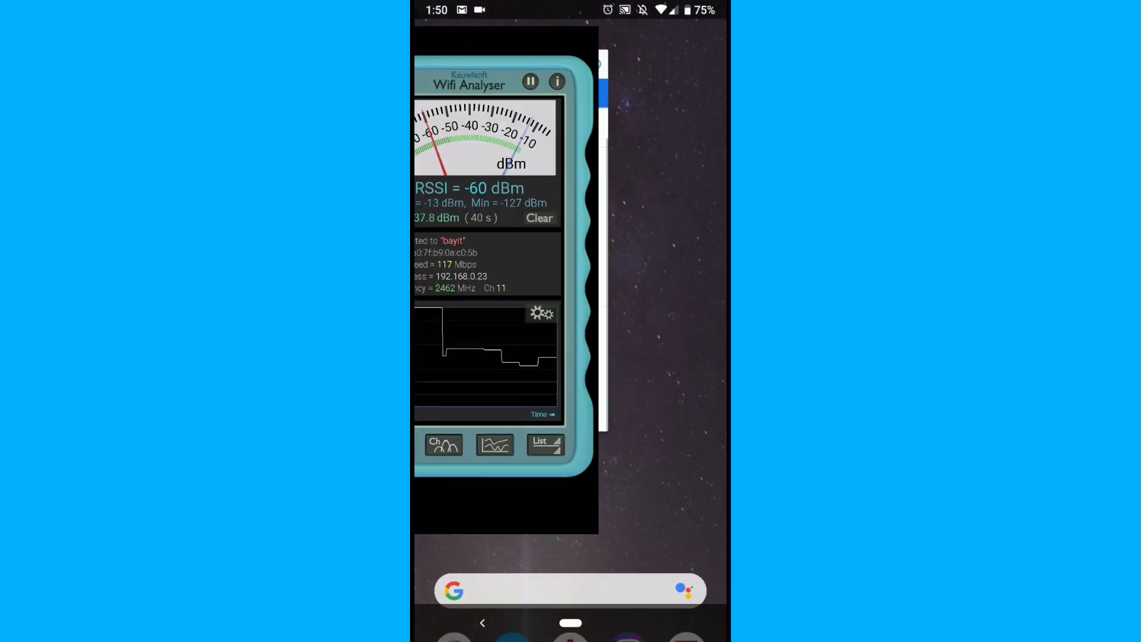
click(503, 268)
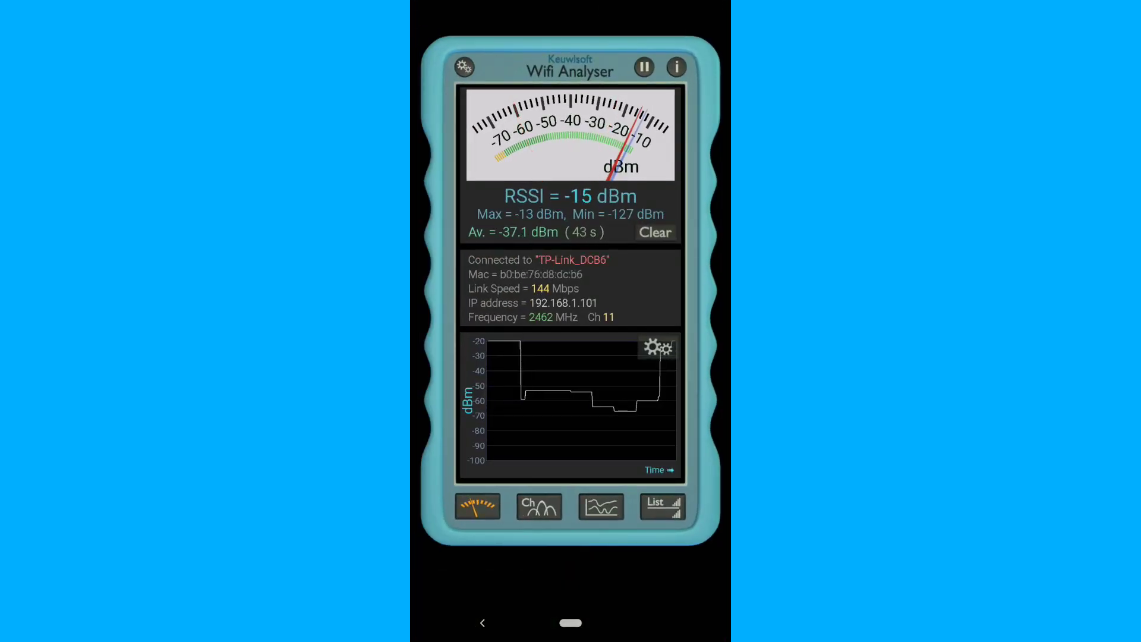